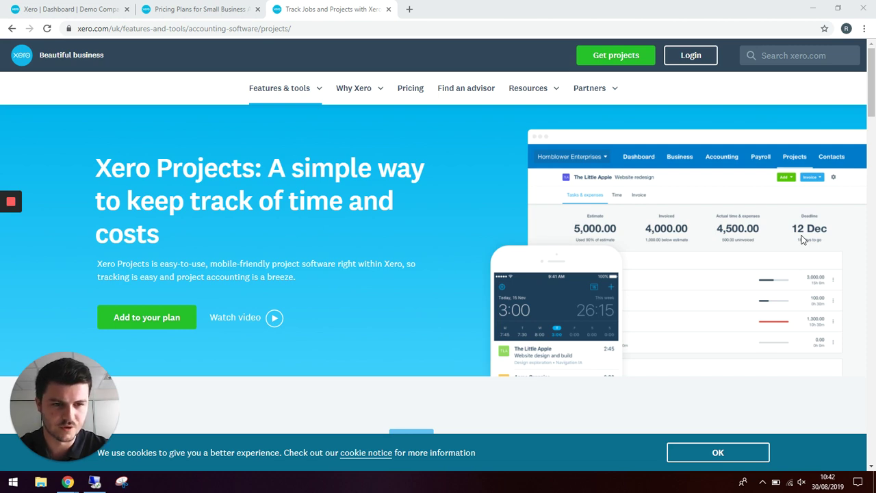
Step: Review the features, mobile app and subscription pricing on the Xero Projects product page
{"action": "scroll", "coordinate": [802, 237], "scroll_direction": "down", "scroll_amount": 10}
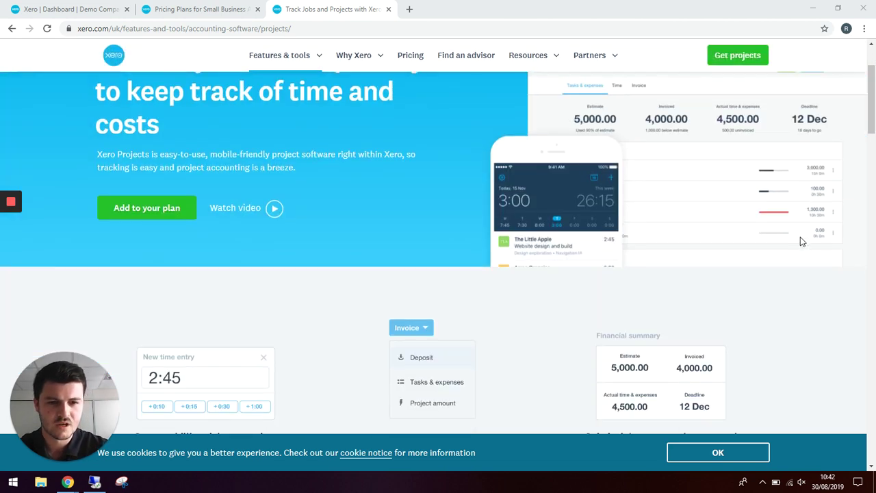
{"action": "scroll", "coordinate": [315, 227], "scroll_direction": "down", "scroll_amount": 5}
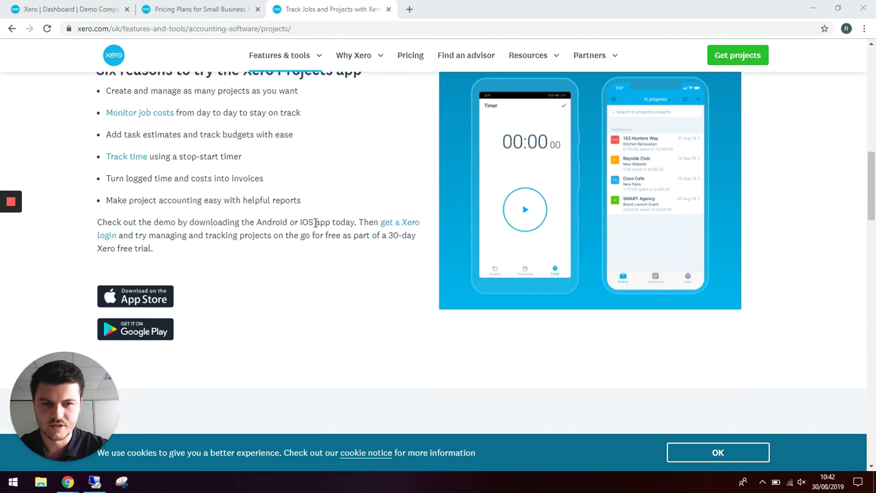
{"action": "scroll", "coordinate": [316, 228], "scroll_direction": "down", "scroll_amount": 1}
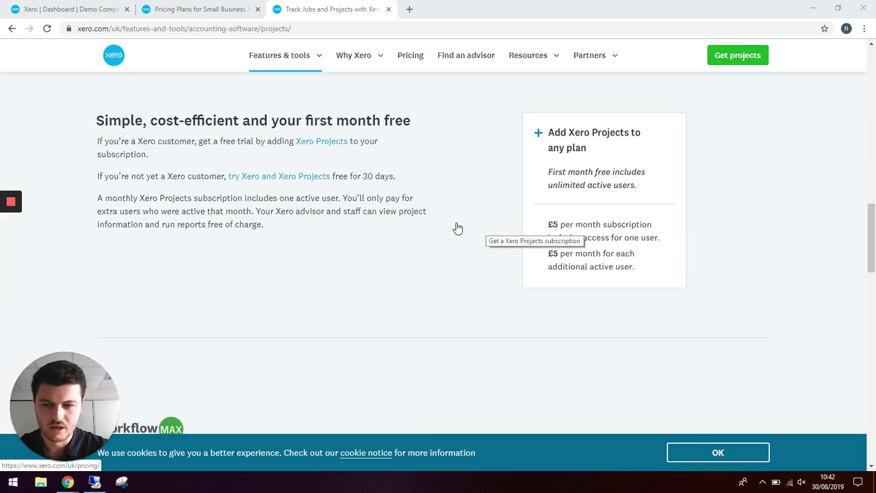
{"action": "scroll", "coordinate": [423, 230], "scroll_direction": "up", "scroll_amount": 9}
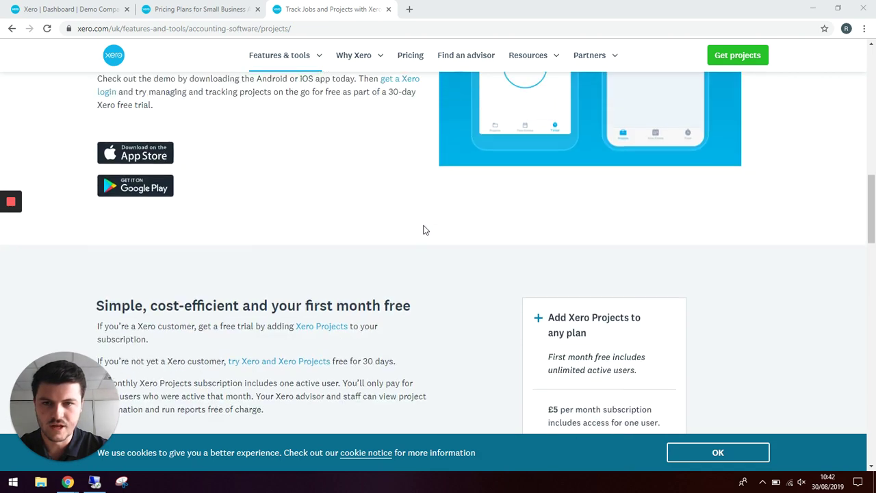
{"action": "scroll", "coordinate": [423, 230], "scroll_direction": "up", "scroll_amount": 5}
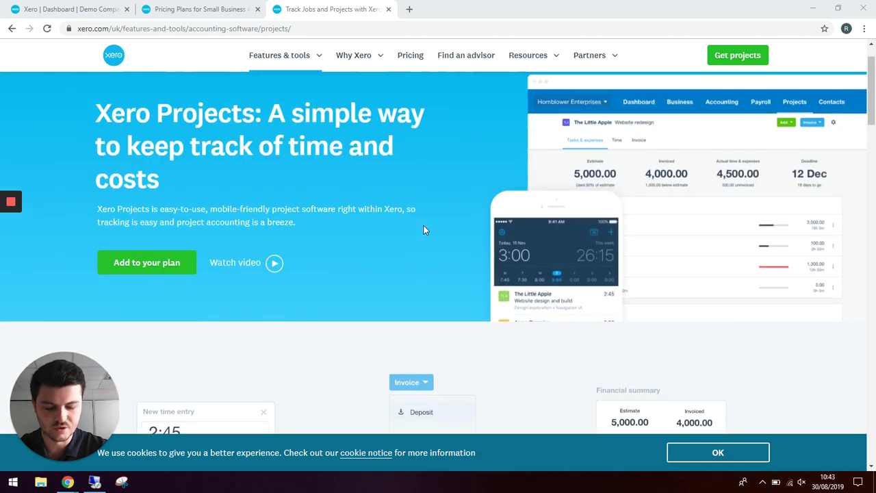
Step: Switch to the demo company's dashboard and open its tracking categories settings
{"action": "left_click", "coordinate": [76, 9]}
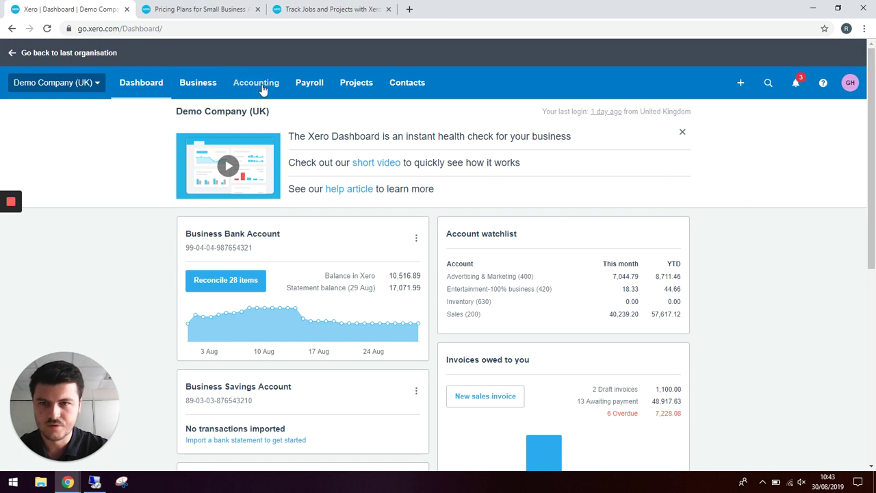
{"action": "left_click", "coordinate": [262, 90]}
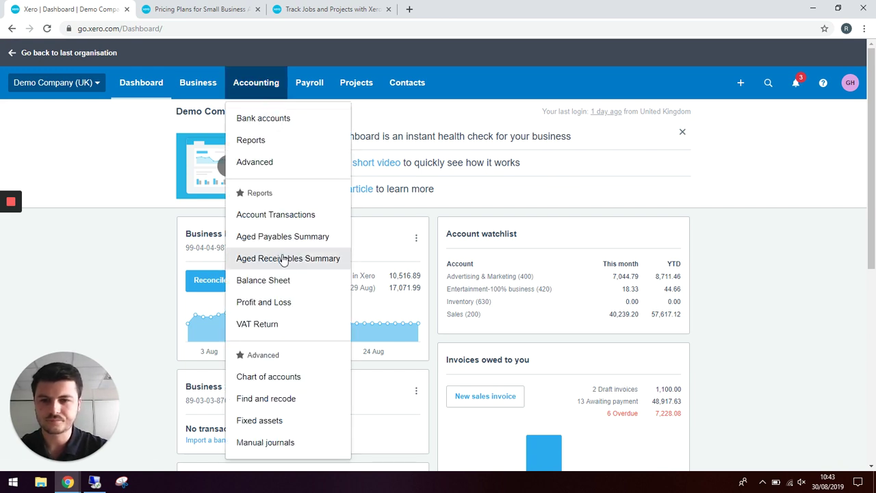
{"action": "left_click", "coordinate": [266, 162]}
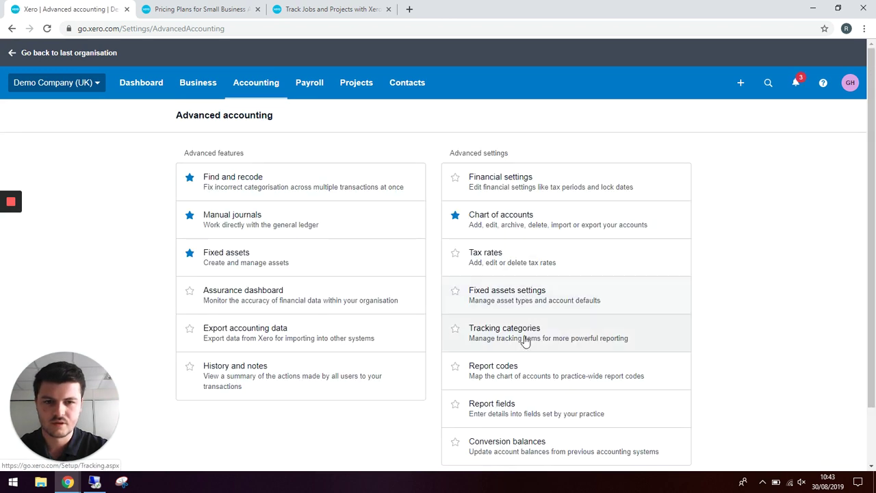
{"action": "left_click", "coordinate": [509, 333]}
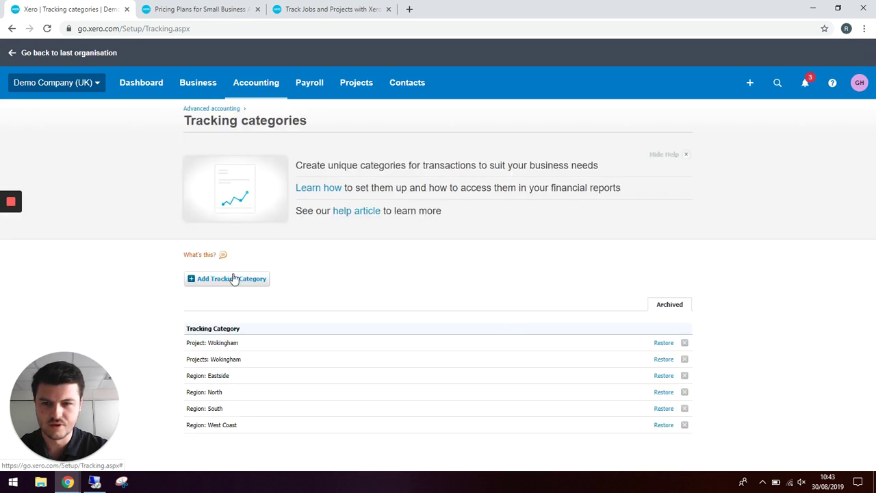
Step: Add and save a tracking category named Projects with the options Wokingham and Reading
{"action": "left_click", "coordinate": [207, 284]}
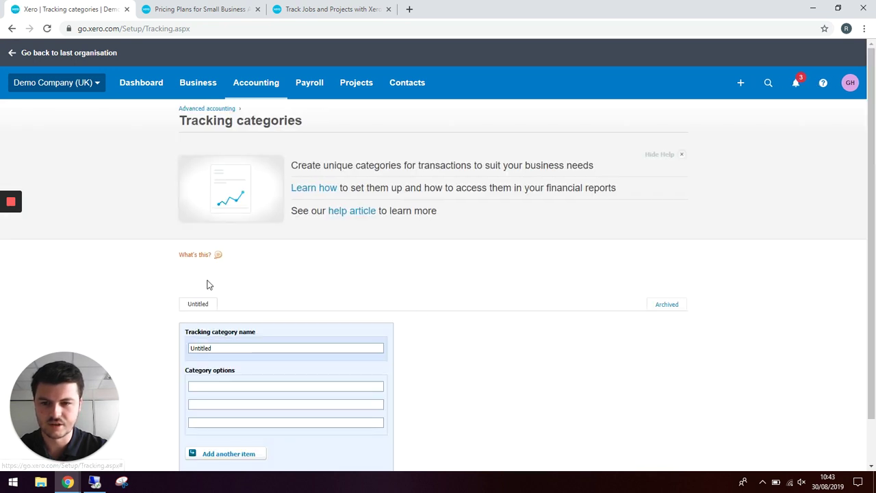
{"action": "left_click_drag", "start_coordinate": [216, 349], "coordinate": [178, 348]}
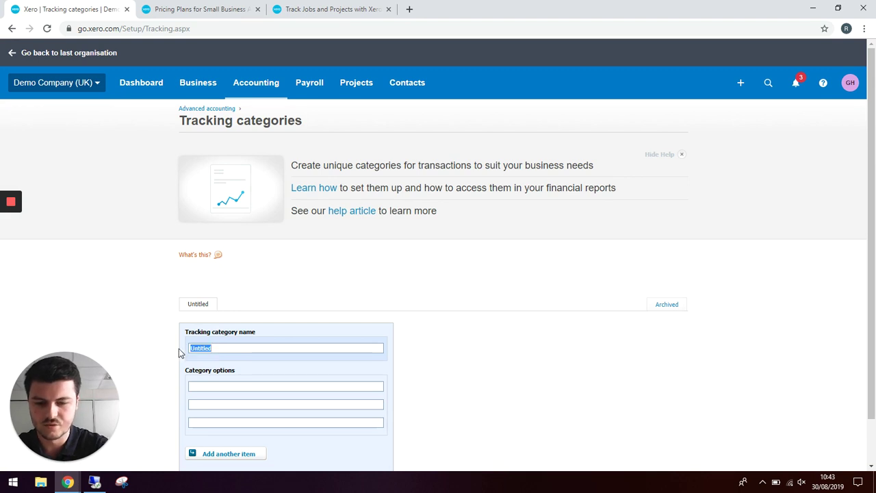
{"action": "type", "text": "Projects"}
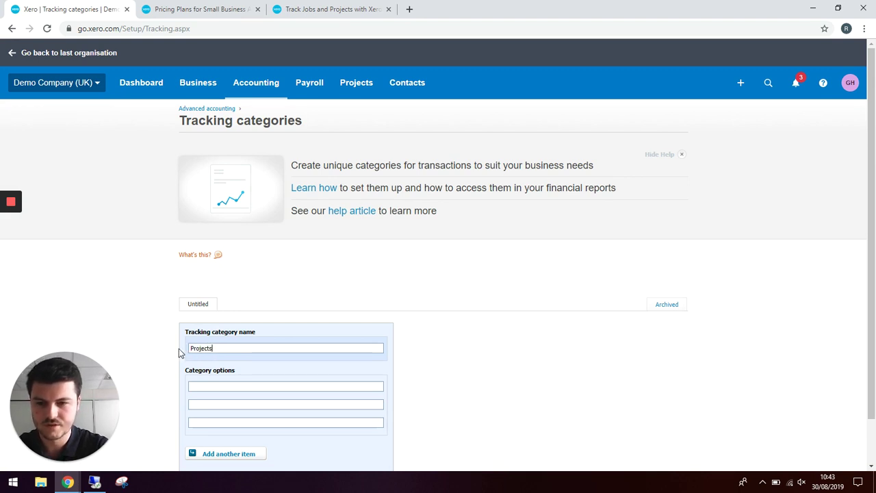
{"action": "scroll", "coordinate": [299, 347], "scroll_direction": "down", "scroll_amount": 1}
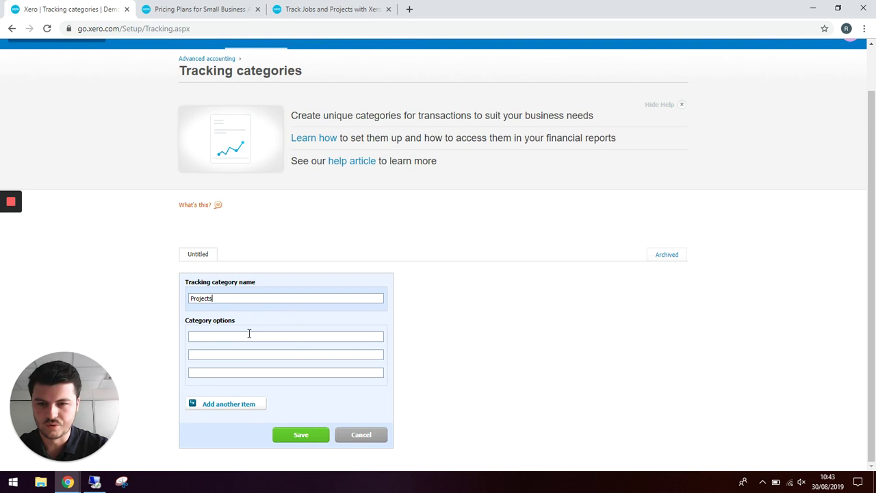
{"action": "left_click", "coordinate": [243, 338]}
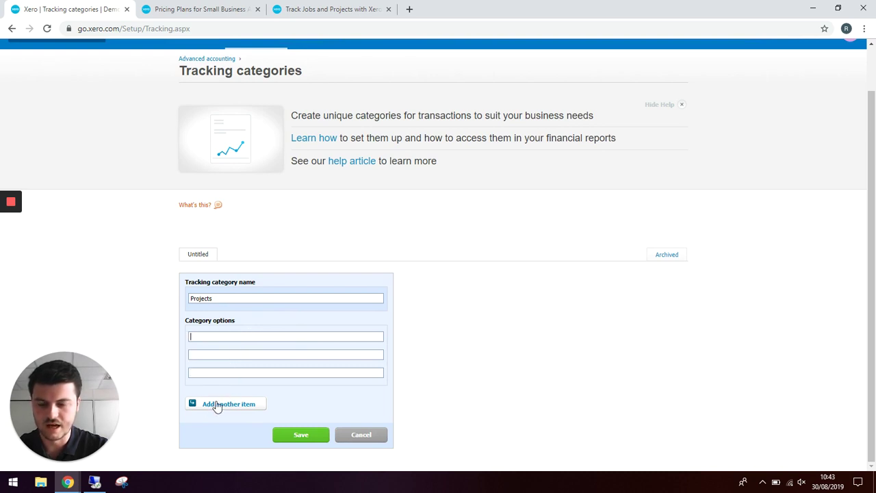
{"action": "left_click", "coordinate": [246, 351]}
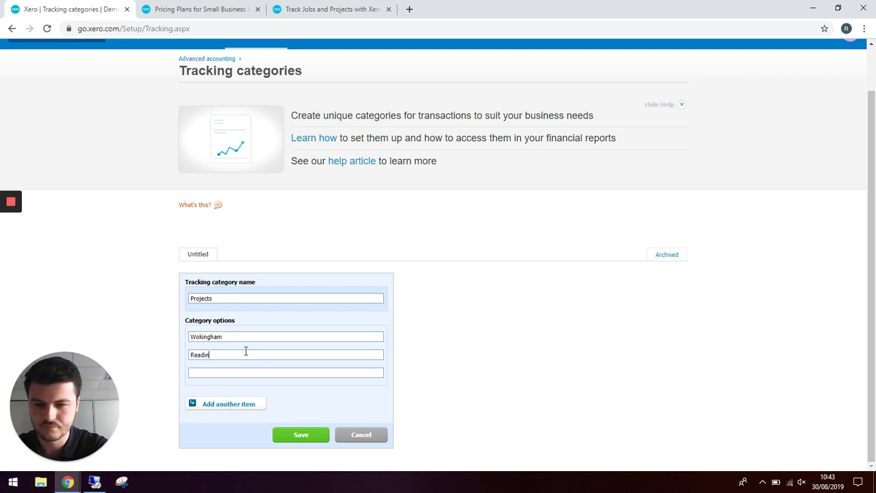
{"action": "type", "text": "Reading"}
{"action": "left_click", "coordinate": [288, 438]}
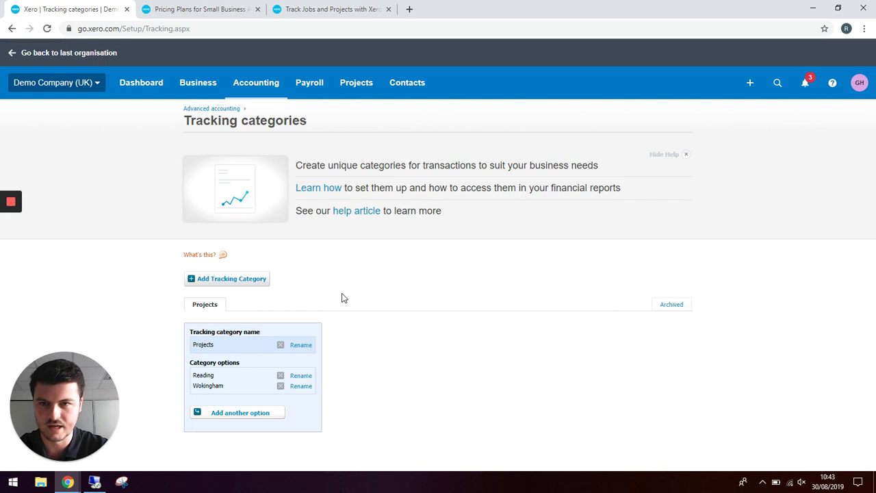
Step: Create a new sales invoice from the sales overview and address it to the existing individual customer whose name starts with "gr"
{"action": "left_click", "coordinate": [267, 87]}
{"action": "left_click", "coordinate": [203, 89]}
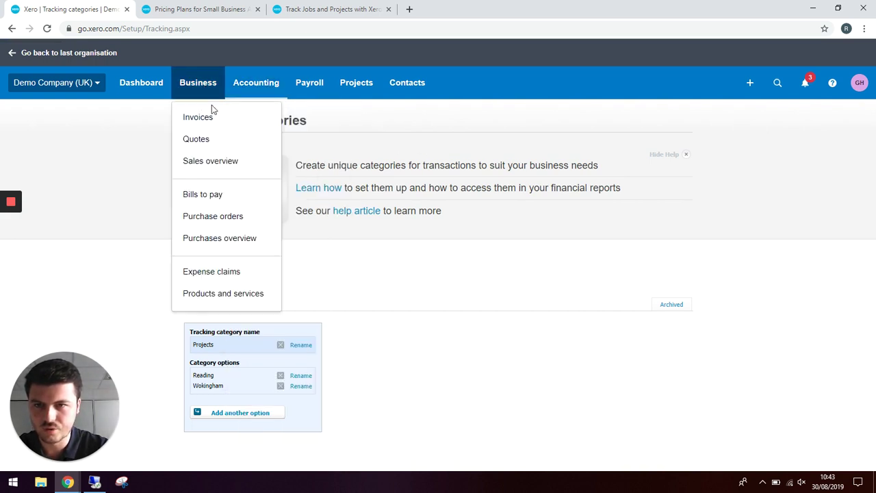
{"action": "left_click", "coordinate": [209, 164]}
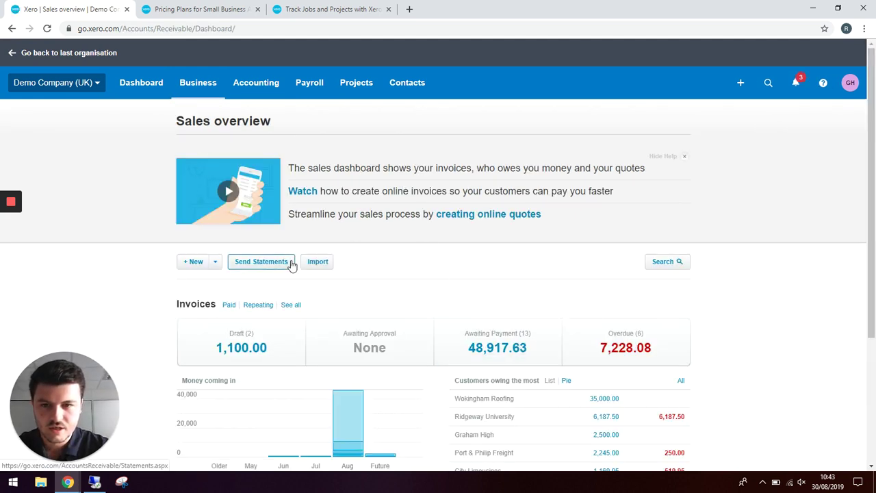
{"action": "left_click", "coordinate": [215, 261]}
{"action": "left_click", "coordinate": [219, 281]}
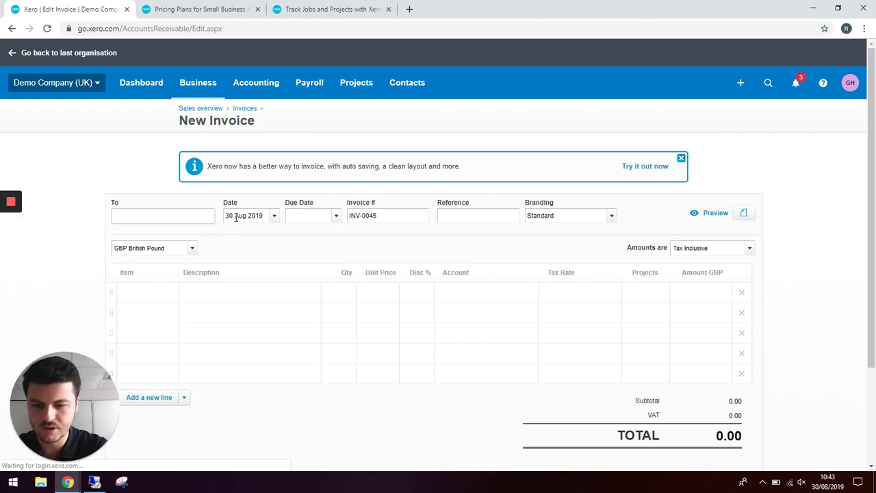
{"action": "type", "text": "gr"}
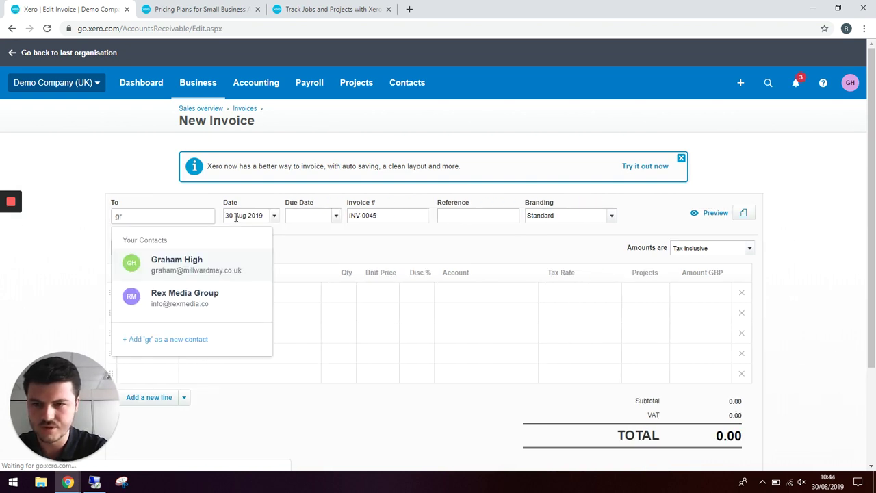
{"action": "left_click", "coordinate": [200, 265]}
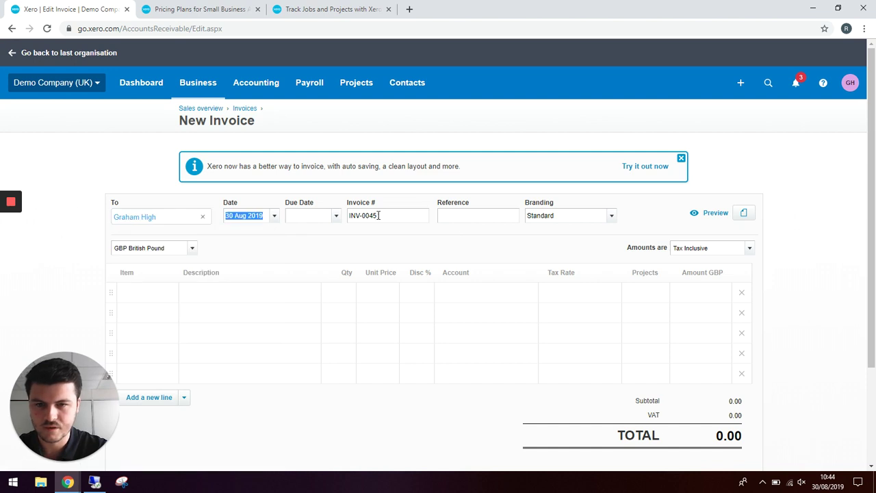
Step: Fill in the first invoice line with the description "Project wokingham 2019", quantity 1 and unit price 2,500.00
{"action": "left_click", "coordinate": [248, 294]}
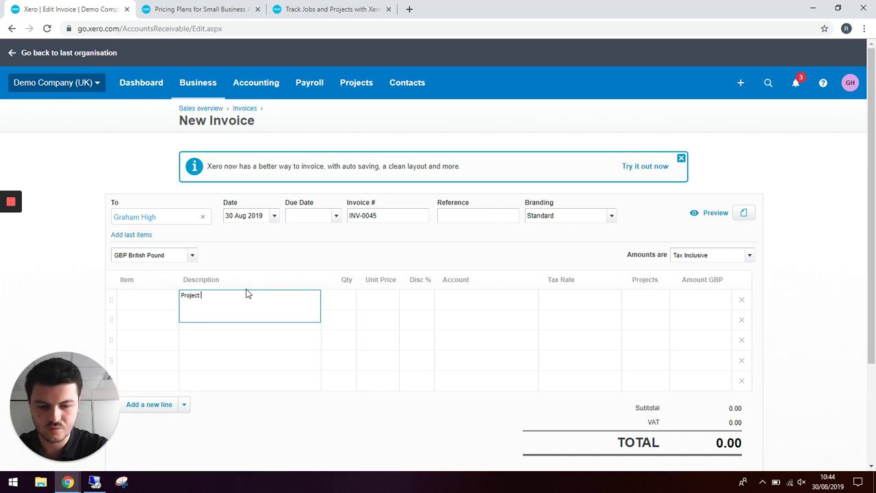
{"action": "type", "text": "Project wokingham"}
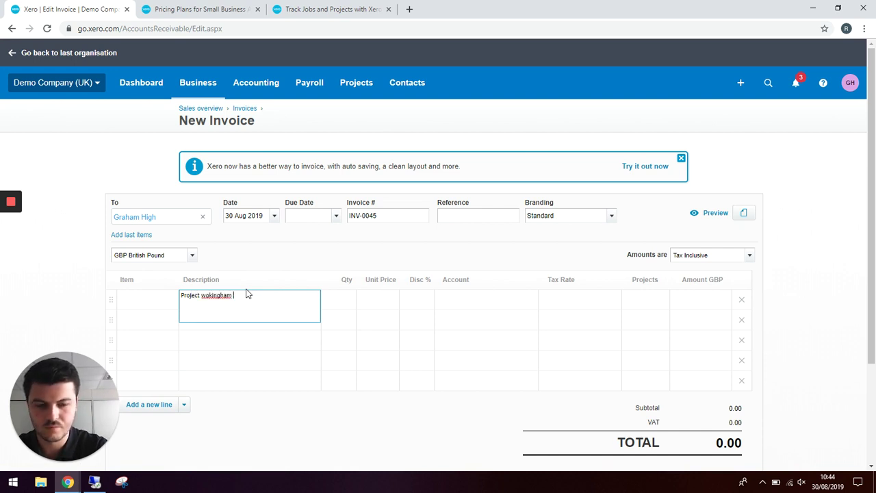
{"action": "type", "text": " 20119"}
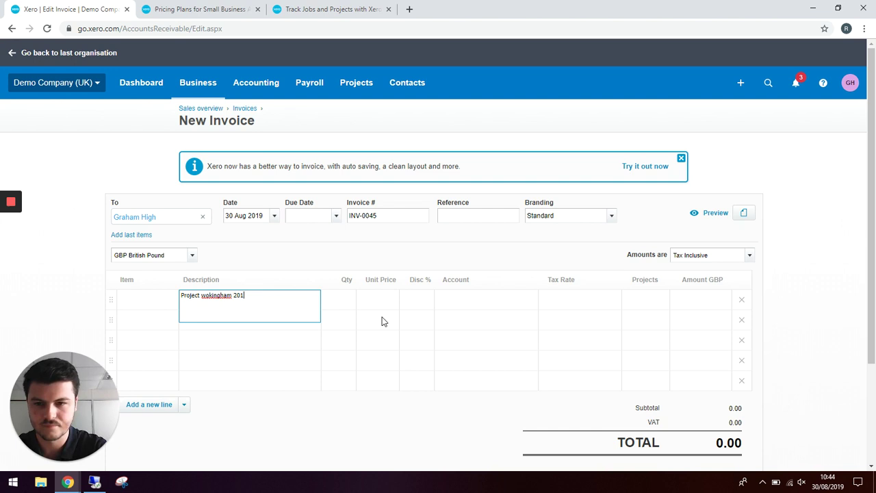
{"action": "key", "text": "Tab"}
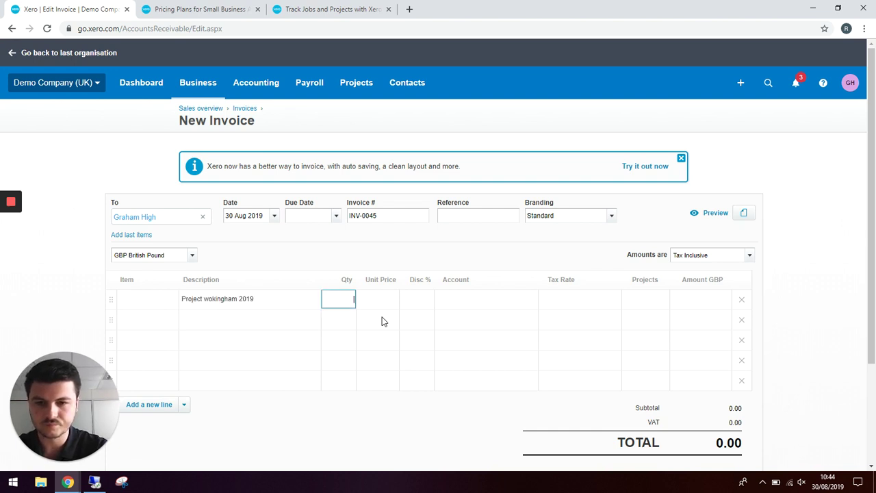
{"action": "type", "text": "1"}
{"action": "key", "text": "Tab"}
{"action": "type", "text": "2"}
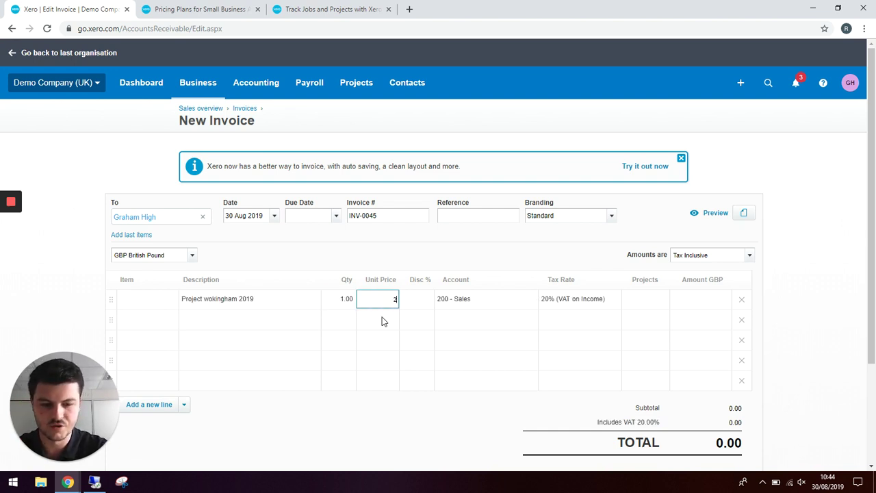
{"action": "key", "text": "Tab"}
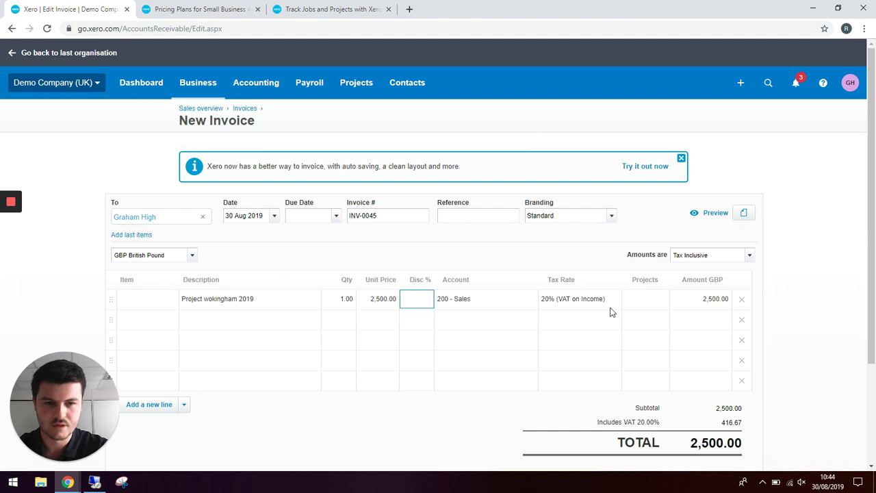
Step: Assign the Wokingham option of the Projects tracking category to the first invoice line
{"action": "left_click", "coordinate": [653, 300]}
{"action": "left_click", "coordinate": [664, 302]}
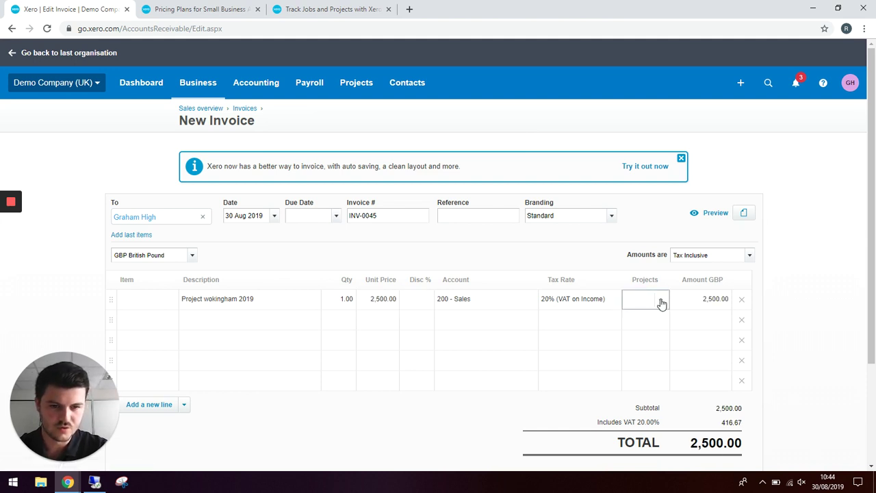
{"action": "left_click", "coordinate": [662, 301]}
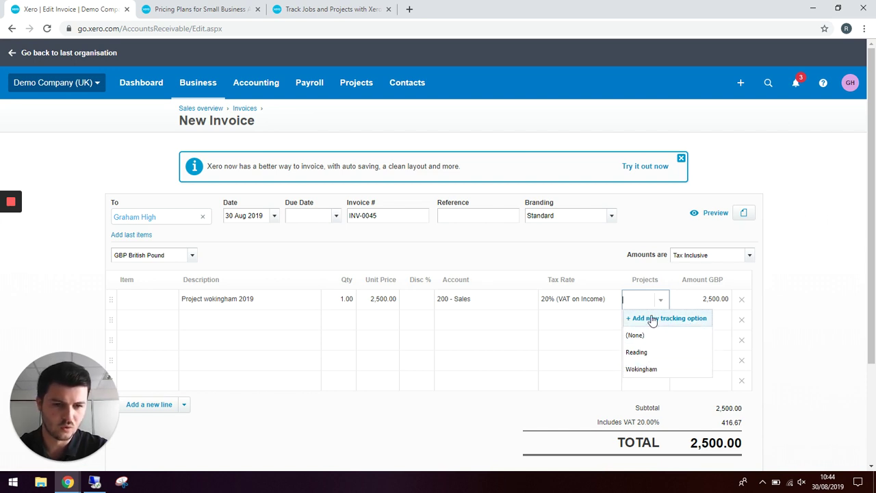
{"action": "left_click", "coordinate": [647, 370]}
{"action": "left_click", "coordinate": [618, 355]}
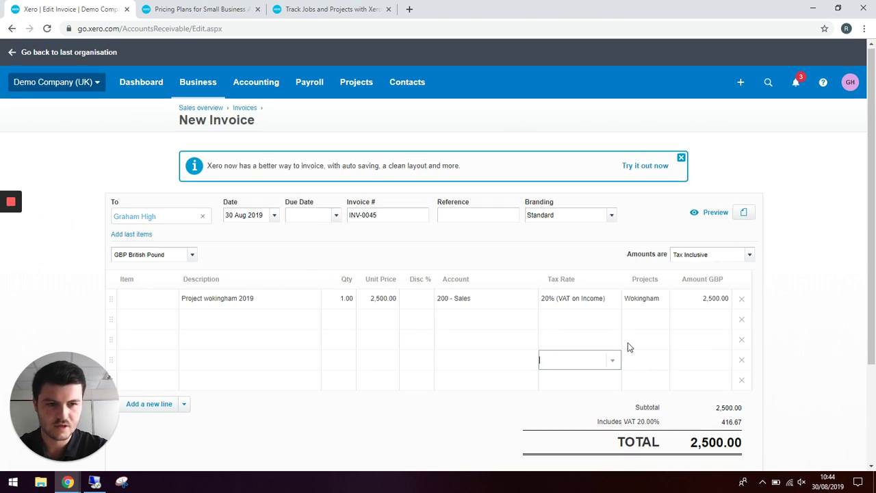
Step: Set the invoice's due date to 30 Aug 2019 and approve the invoice
{"action": "scroll", "coordinate": [448, 247], "scroll_direction": "down", "scroll_amount": 2}
{"action": "scroll", "coordinate": [411, 219], "scroll_direction": "up", "scroll_amount": 1}
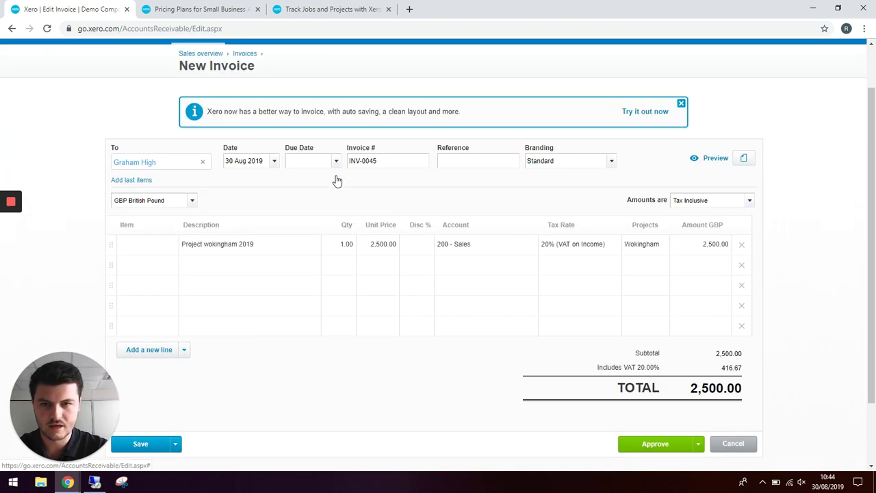
{"action": "left_click", "coordinate": [335, 163]}
{"action": "left_click", "coordinate": [431, 319]}
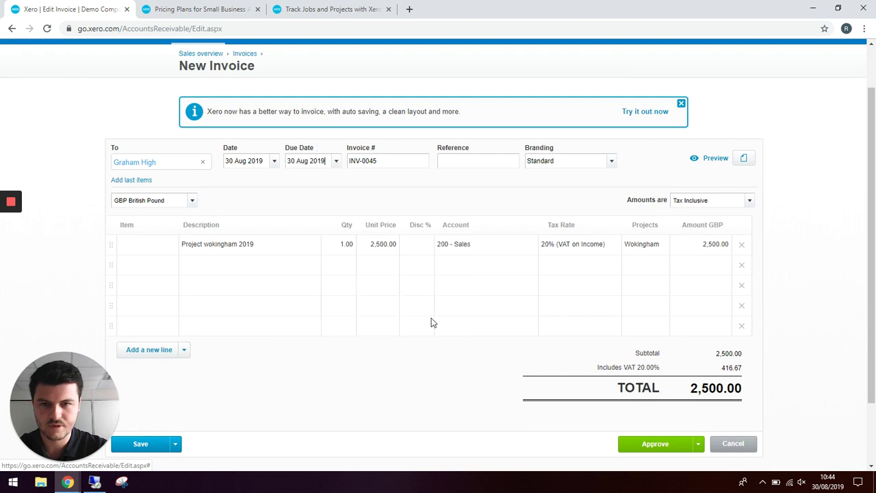
{"action": "scroll", "coordinate": [608, 353], "scroll_direction": "down", "scroll_amount": 1}
{"action": "left_click", "coordinate": [632, 397]}
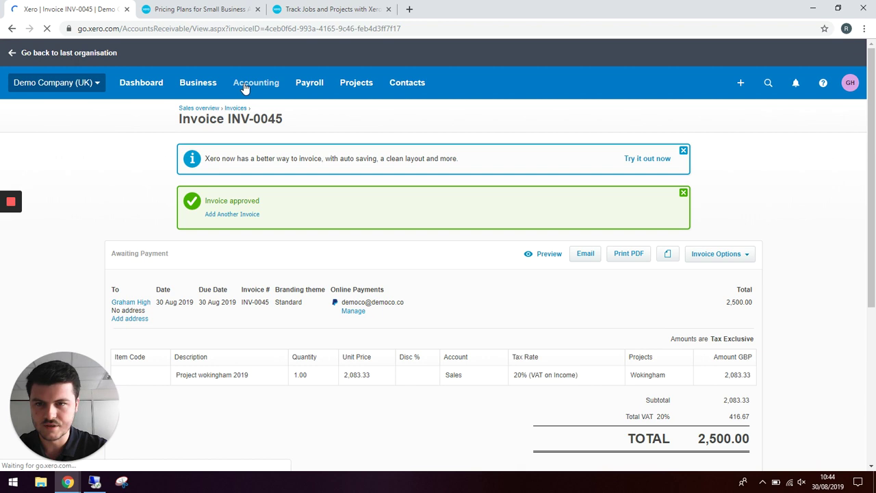
Step: Create a new bill from the purchases overview
{"action": "left_click", "coordinate": [197, 83]}
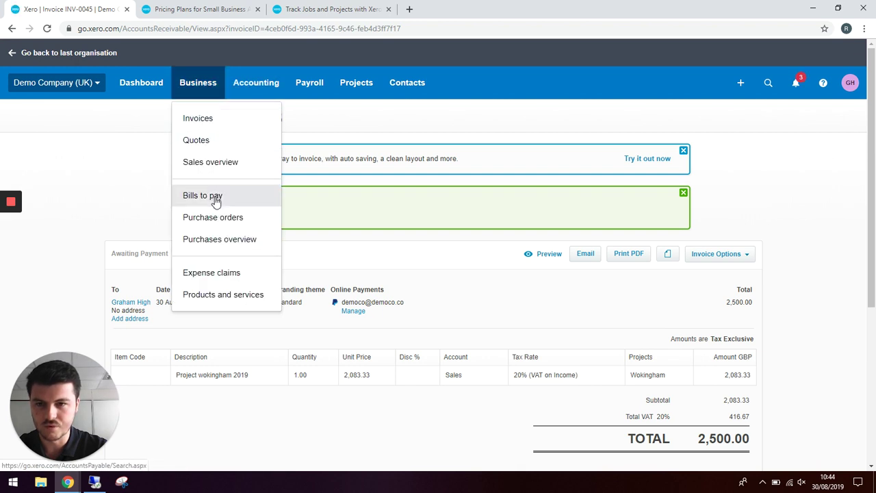
{"action": "left_click", "coordinate": [214, 239]}
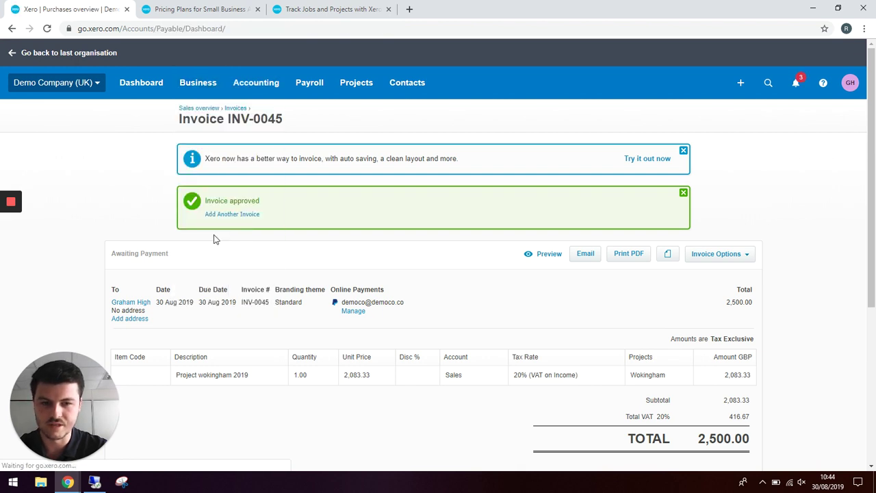
{"action": "scroll", "coordinate": [298, 261], "scroll_direction": "down", "scroll_amount": 2}
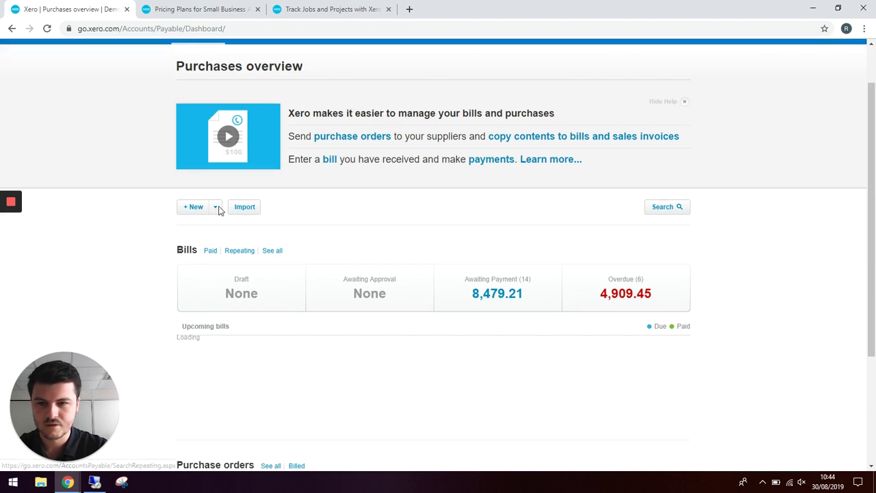
{"action": "left_click", "coordinate": [215, 207]}
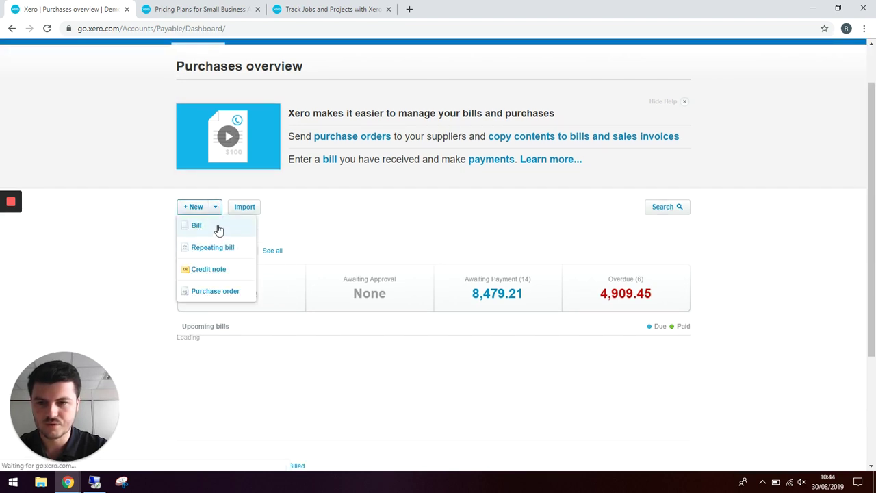
{"action": "left_click", "coordinate": [223, 230]}
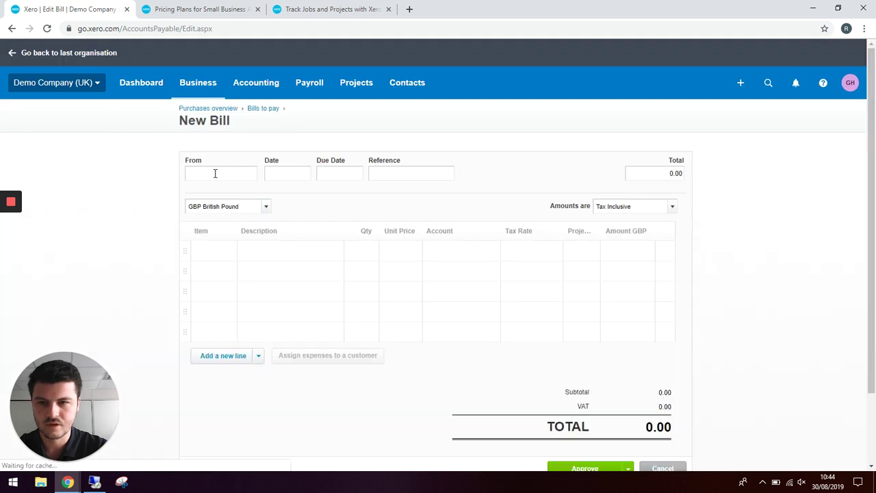
Step: Set the bill's supplier to Wokingham Roofing and its due date to 30 Aug 2019
{"action": "type", "text": "Wo"}
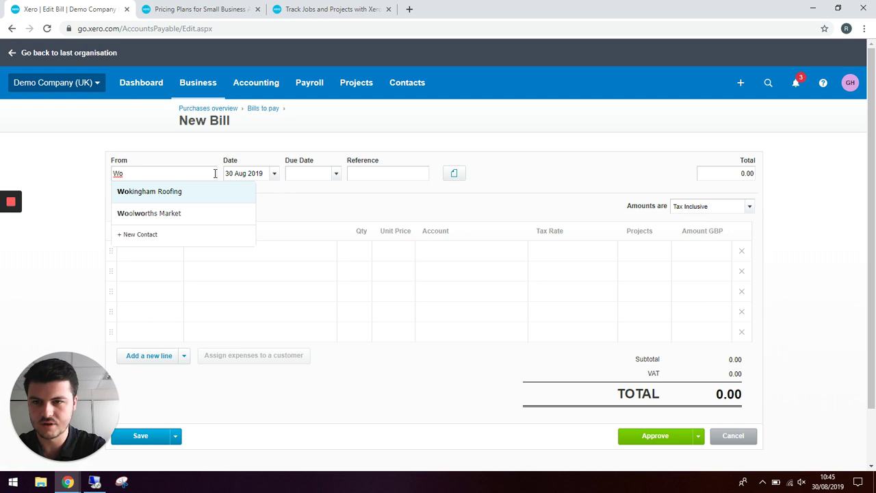
{"action": "left_click", "coordinate": [190, 193]}
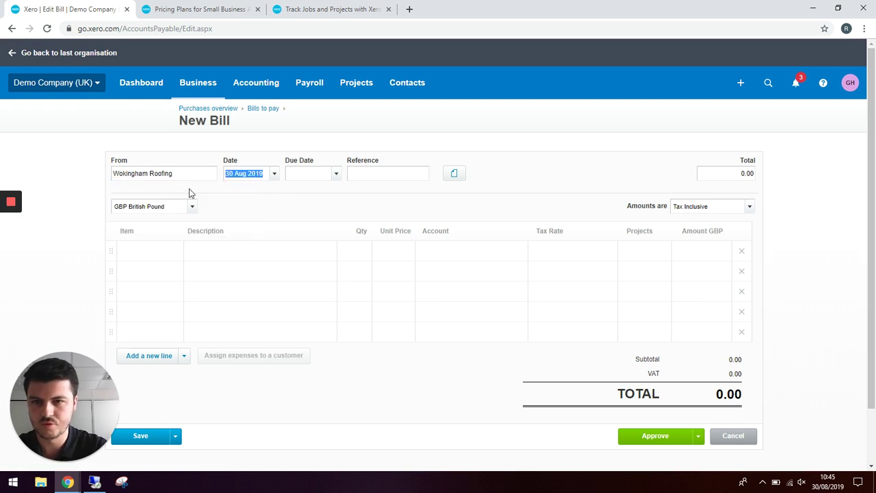
{"action": "left_click", "coordinate": [336, 174]}
{"action": "left_click", "coordinate": [428, 332]}
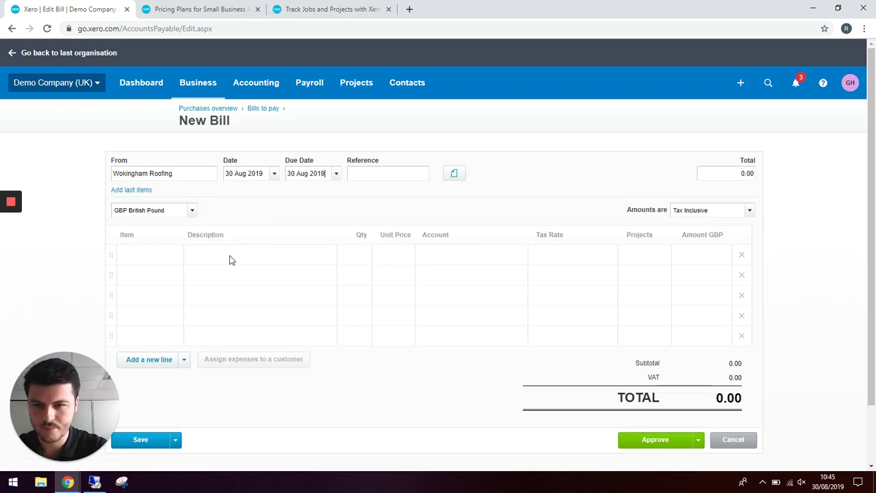
Step: Fill in the first bill line with the description "Roofing supplies", quantity 1, unit price 500.00 and account 325 - Direct Expenses
{"action": "left_click", "coordinate": [230, 255]}
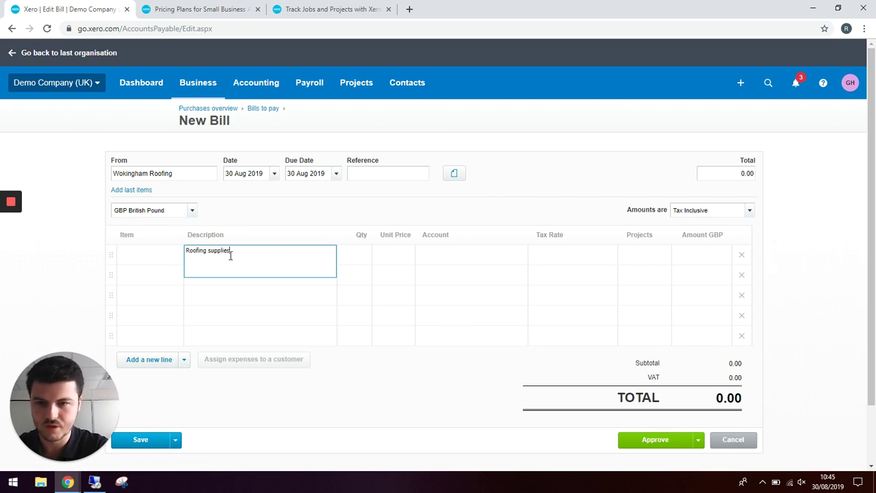
{"action": "key", "text": "Tab"}
{"action": "key", "text": "Tab"}
{"action": "type", "text": "5"}
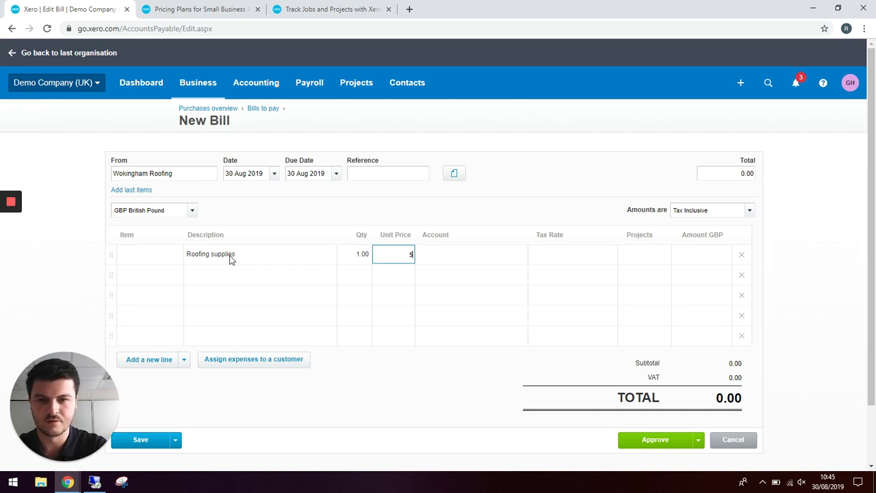
{"action": "key", "text": "Tab"}
{"action": "left_click", "coordinate": [519, 255]}
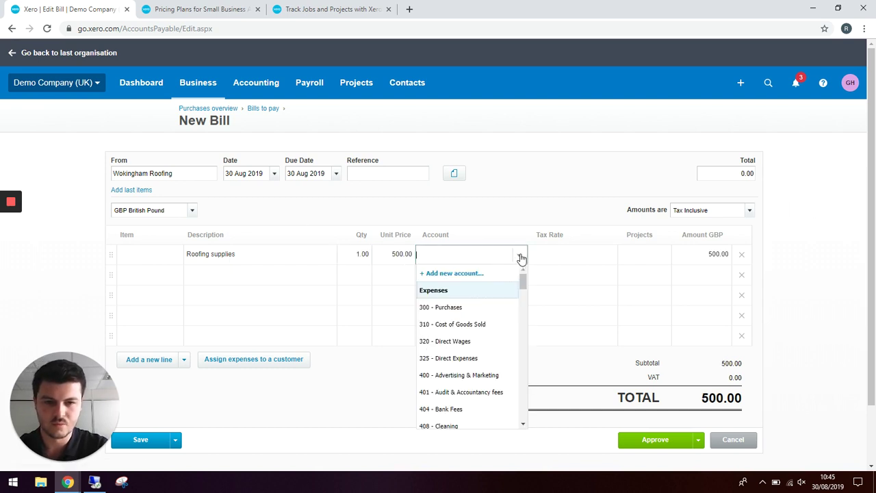
{"action": "left_click", "coordinate": [467, 358]}
Step: Assign the Wokingham option of the Projects tracking category to the bill line, approve the bill and dismiss the Hubdoc offer
{"action": "left_click", "coordinate": [647, 253]}
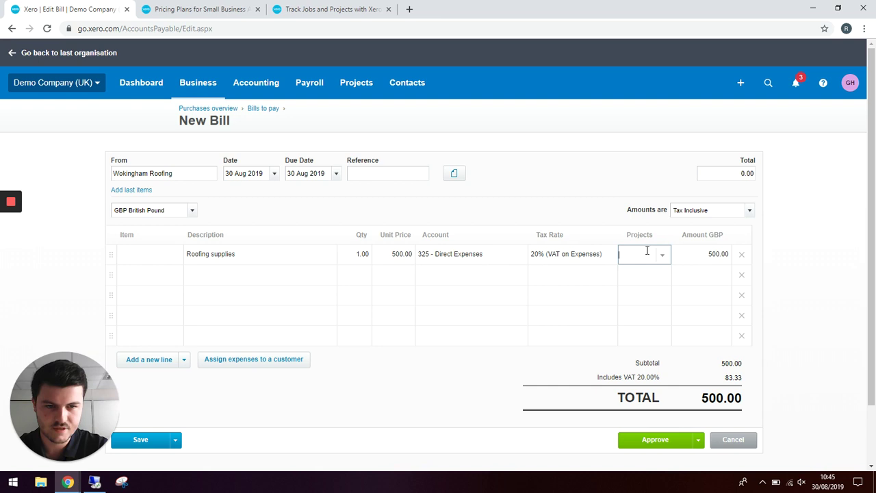
{"action": "left_click", "coordinate": [661, 257]}
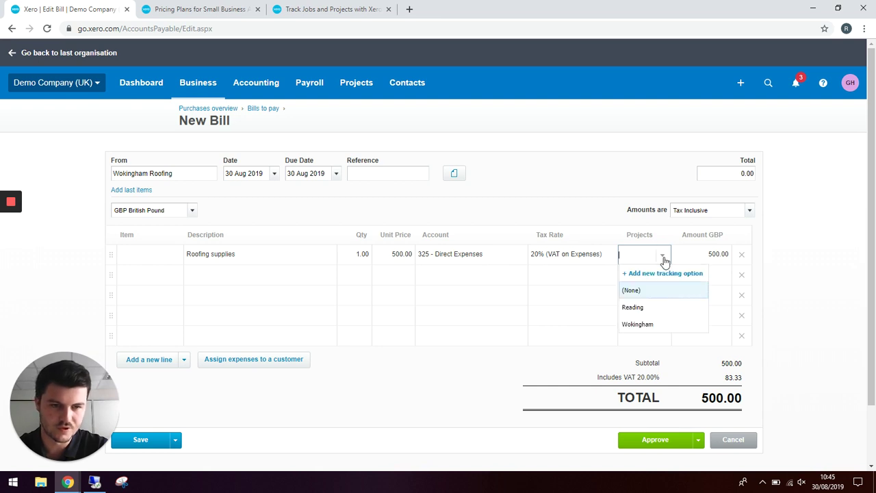
{"action": "left_click", "coordinate": [655, 327]}
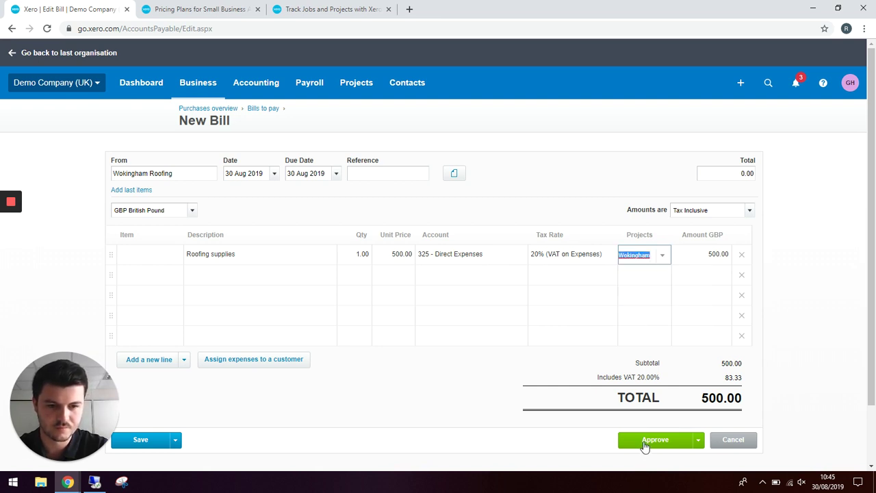
{"action": "left_click", "coordinate": [644, 443]}
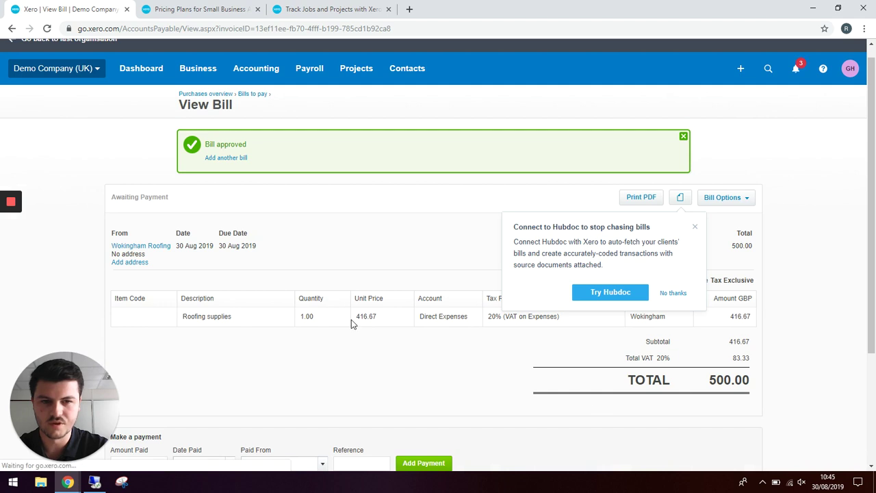
{"action": "left_click", "coordinate": [695, 227]}
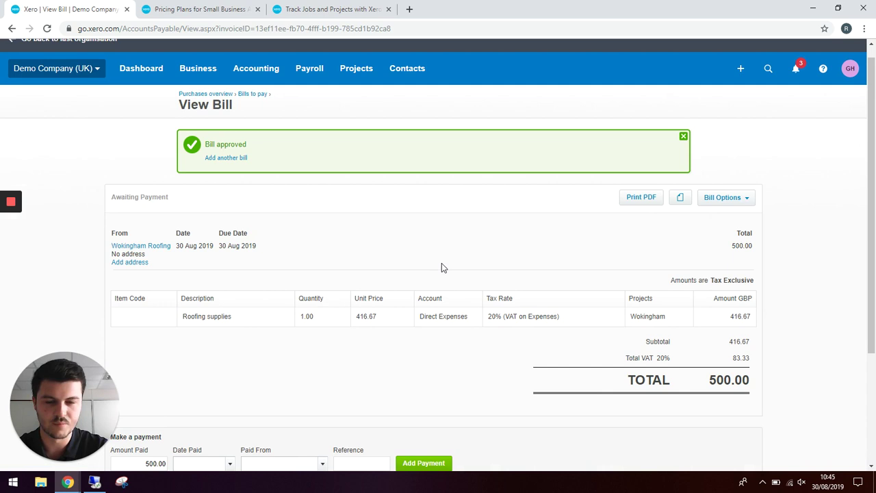
Step: Open the Profit and Loss report from the list of financial reports
{"action": "left_click", "coordinate": [255, 71]}
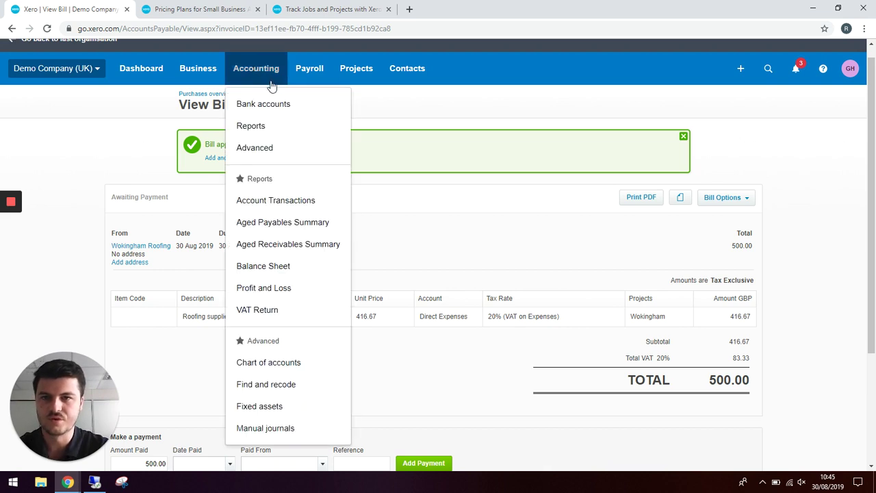
{"action": "left_click", "coordinate": [250, 126]}
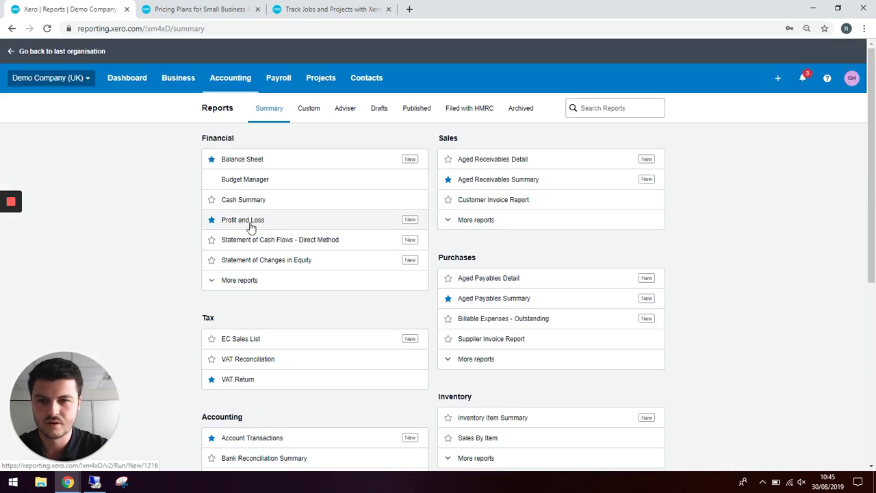
{"action": "left_click", "coordinate": [251, 223]}
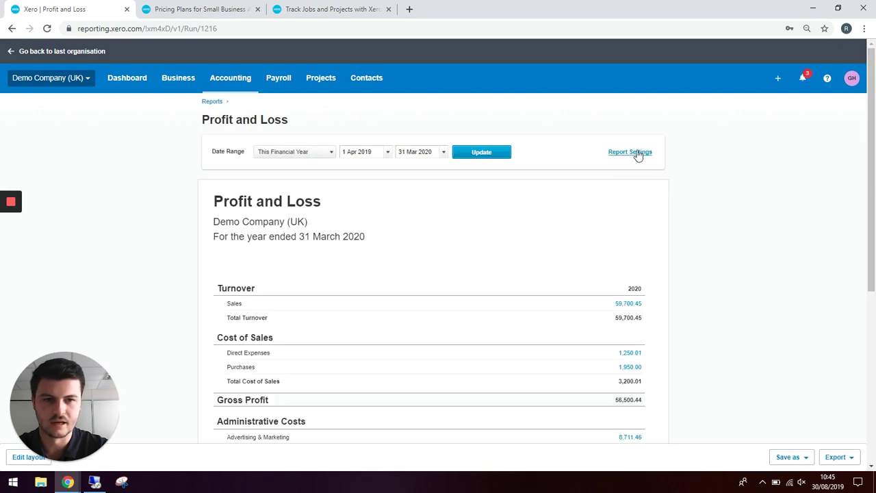
Step: Filter the Profit and Loss report to only the Wokingham option of the active Projects category, update it and review the figures
{"action": "left_click", "coordinate": [637, 153]}
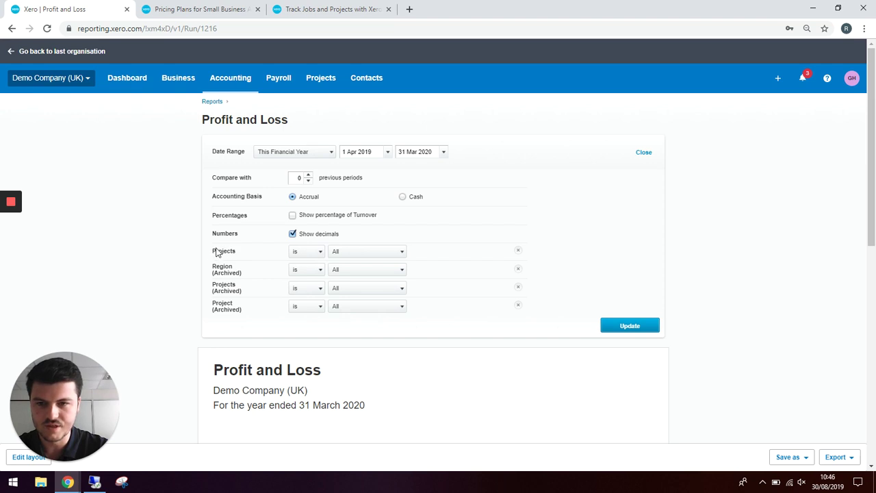
{"action": "left_click_drag", "start_coordinate": [211, 251], "coordinate": [351, 248]}
{"action": "left_click", "coordinate": [440, 252]}
{"action": "left_click", "coordinate": [365, 252]}
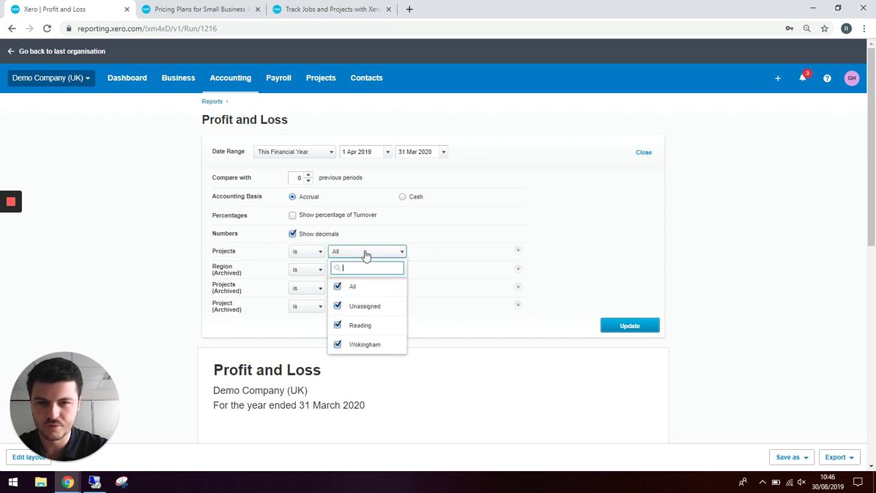
{"action": "left_click", "coordinate": [353, 287]}
{"action": "left_click", "coordinate": [360, 346]}
{"action": "left_click", "coordinate": [617, 330]}
{"action": "left_click", "coordinate": [617, 327]}
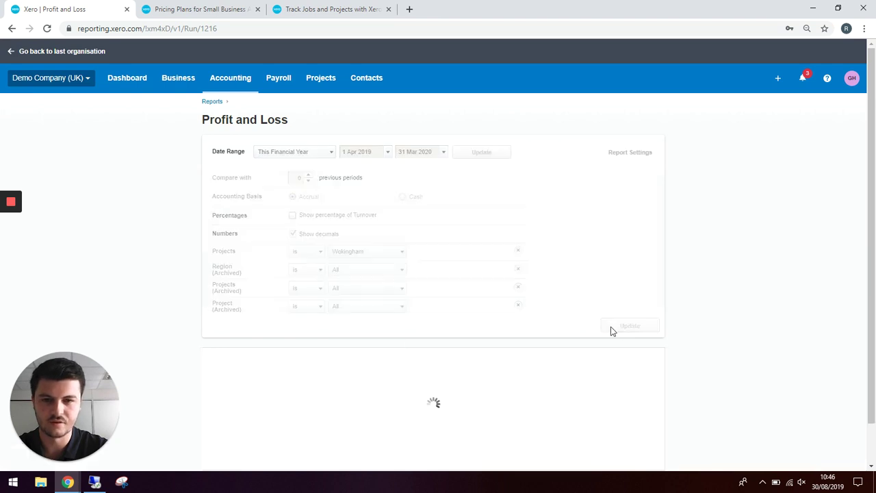
{"action": "scroll", "coordinate": [404, 286], "scroll_direction": "down", "scroll_amount": 2}
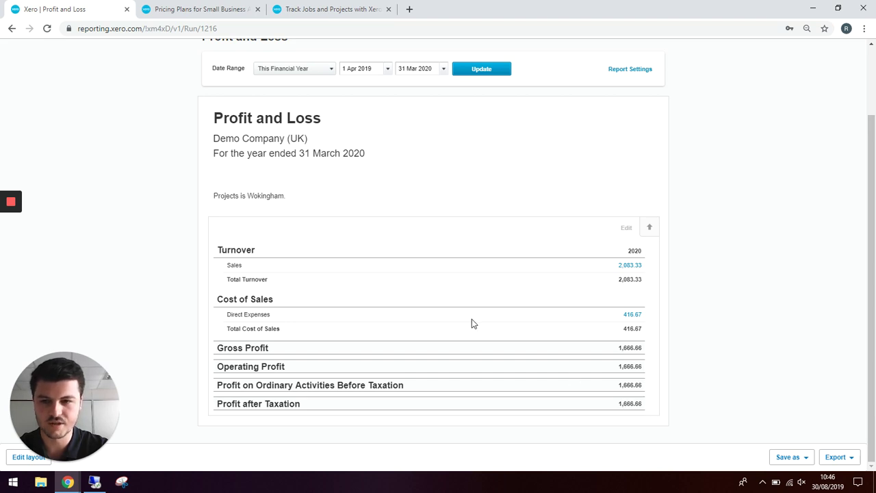
{"action": "scroll", "coordinate": [395, 277], "scroll_direction": "up", "scroll_amount": 2}
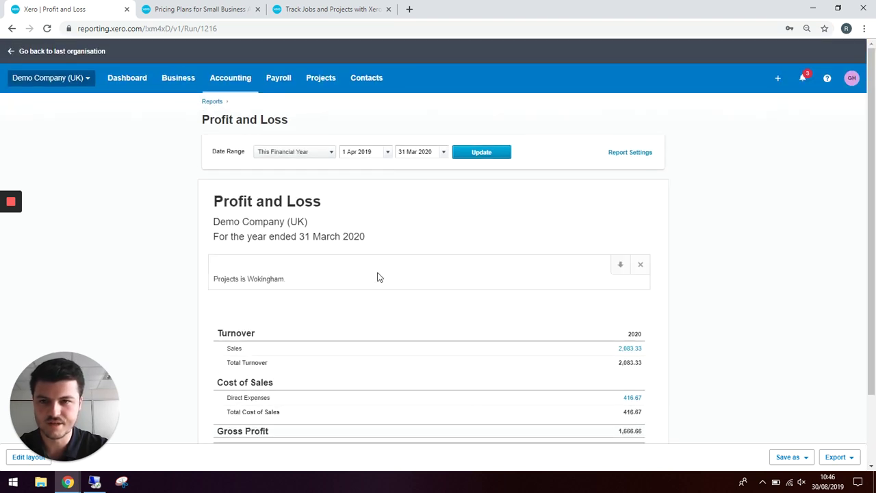